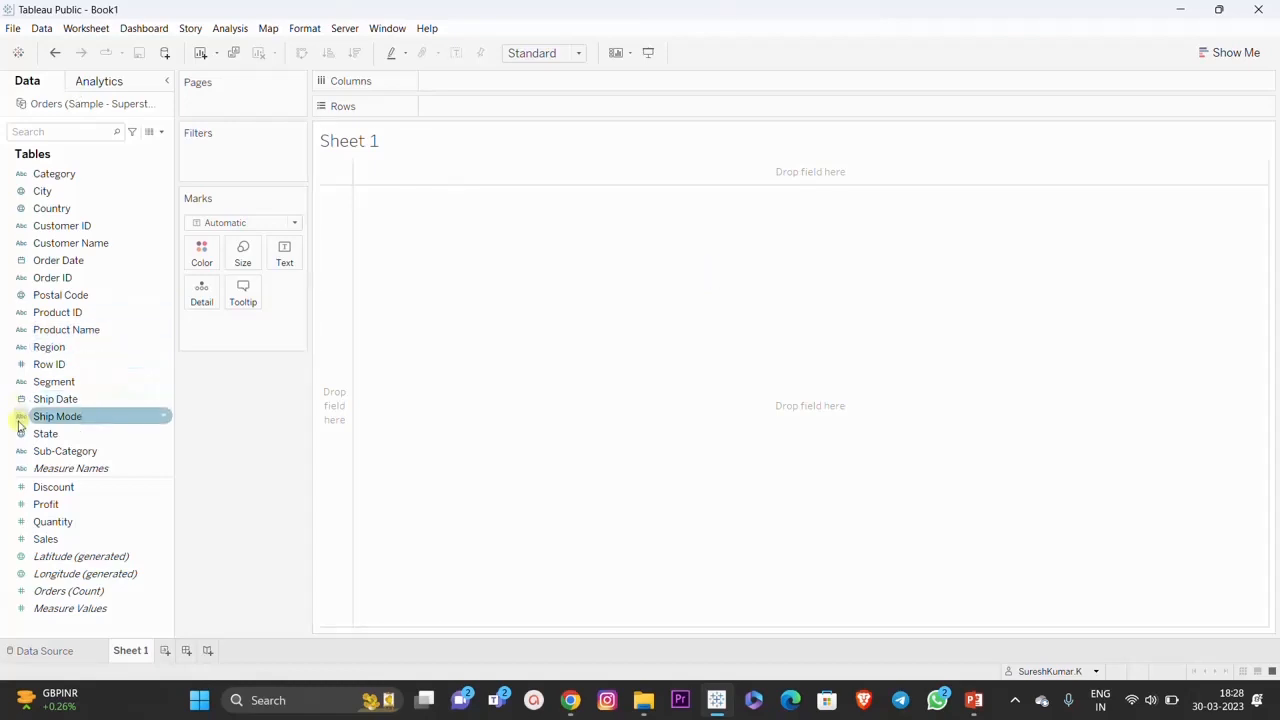
Build a vertical bar chart of Profit by Sub-Category, with Sub-Category on columns and SUM(Profit) on rows.
{"action": "left_click_drag", "start_coordinate": [43, 451], "coordinate": [490, 109]}
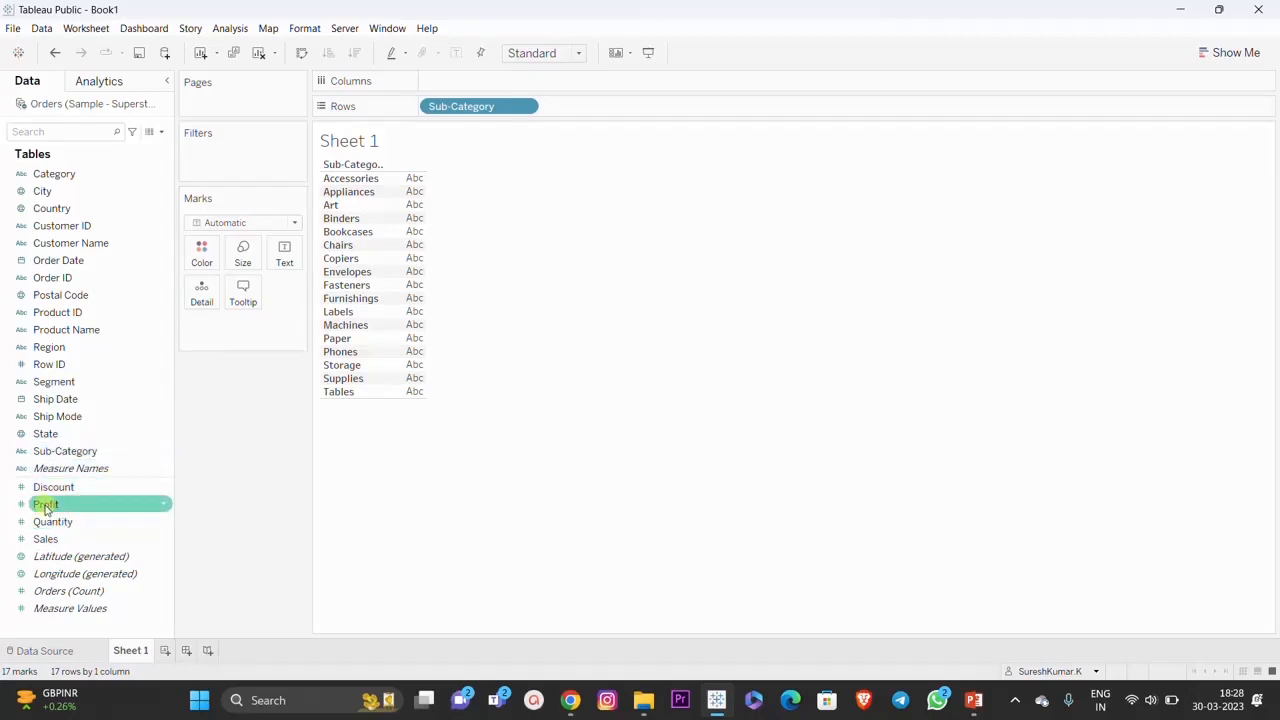
{"action": "left_click_drag", "start_coordinate": [45, 508], "coordinate": [515, 87]}
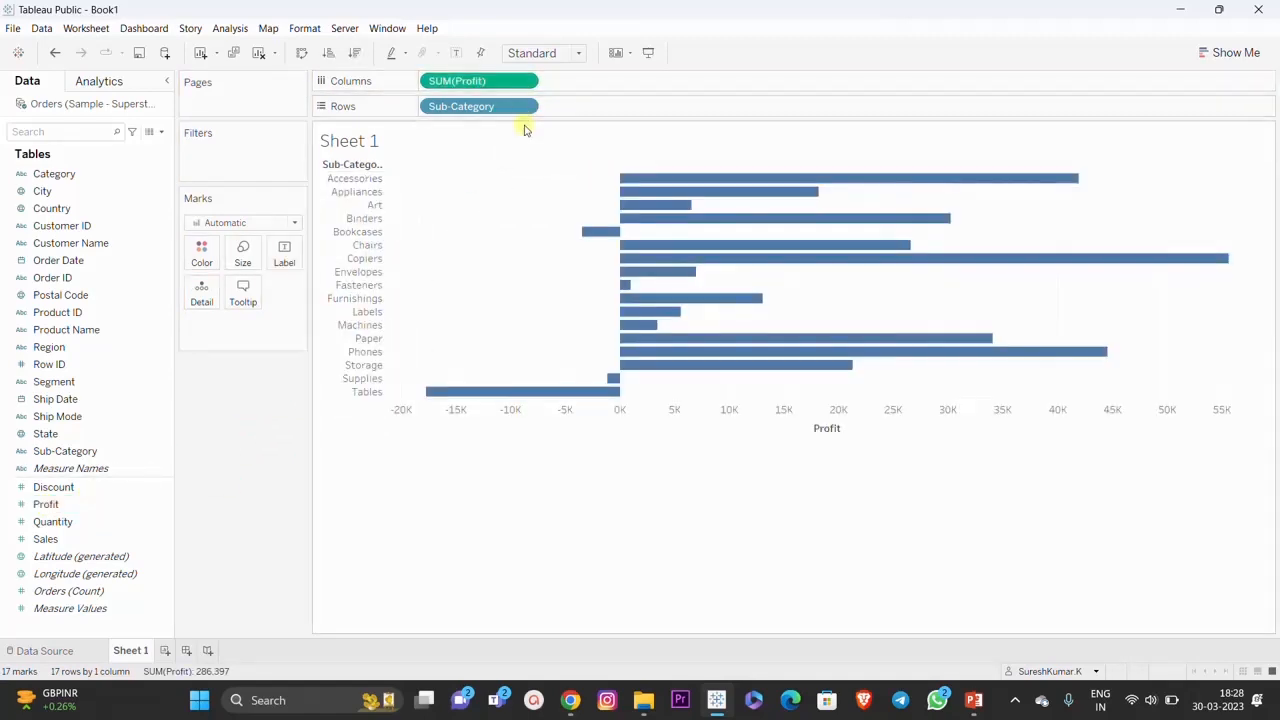
{"action": "left_click", "coordinate": [300, 55]}
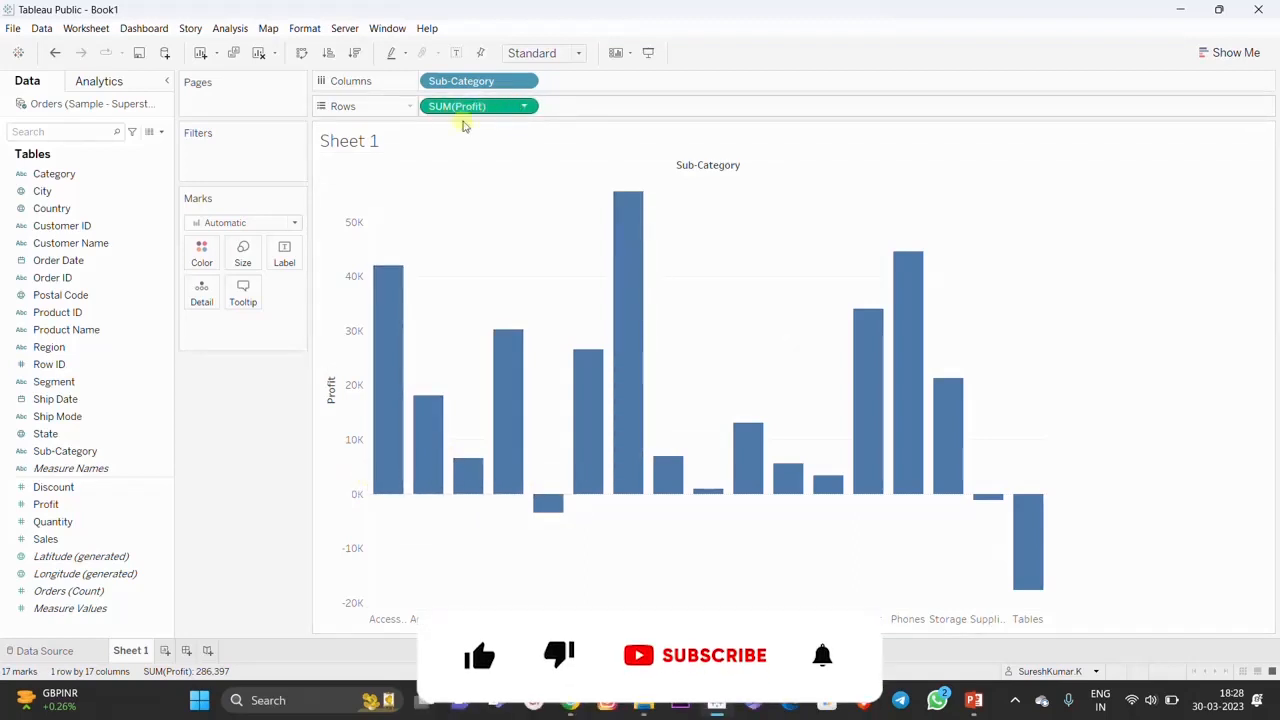
Apply a Running Total quick table calculation to SUM(Profit) on the rows.
{"action": "left_click", "coordinate": [524, 106]}
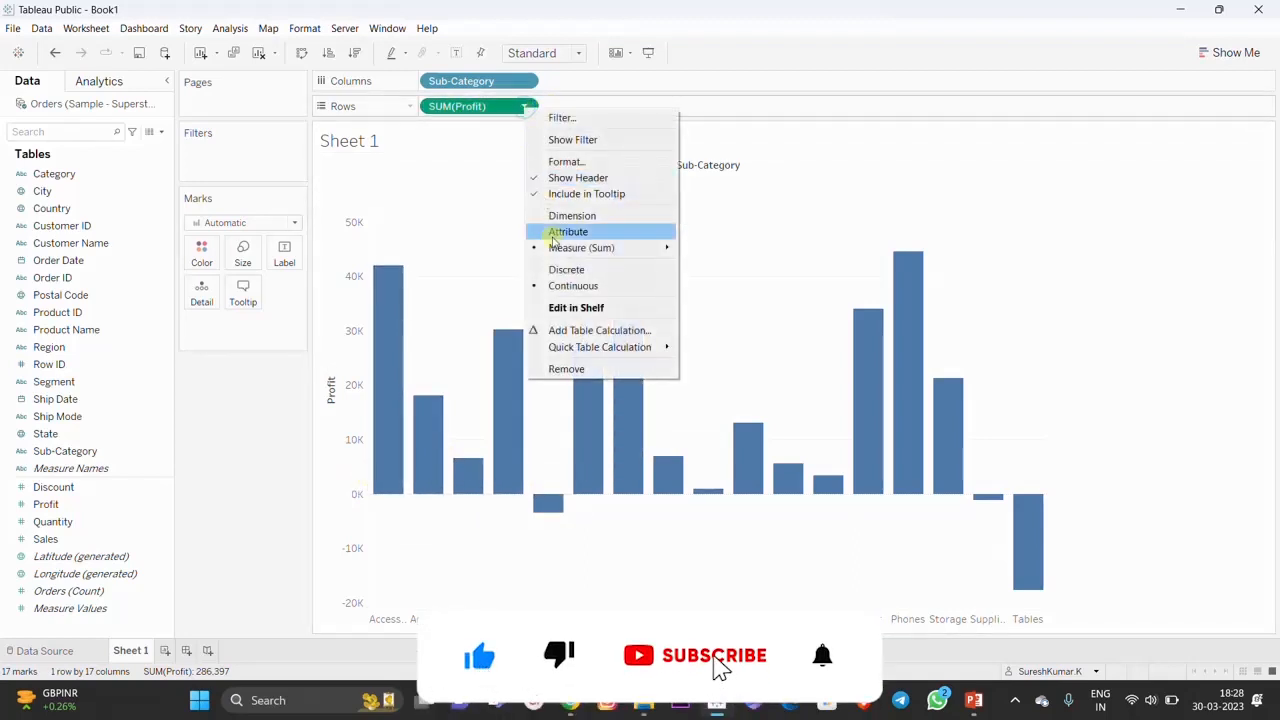
{"action": "mouse_move", "coordinate": [588, 349]}
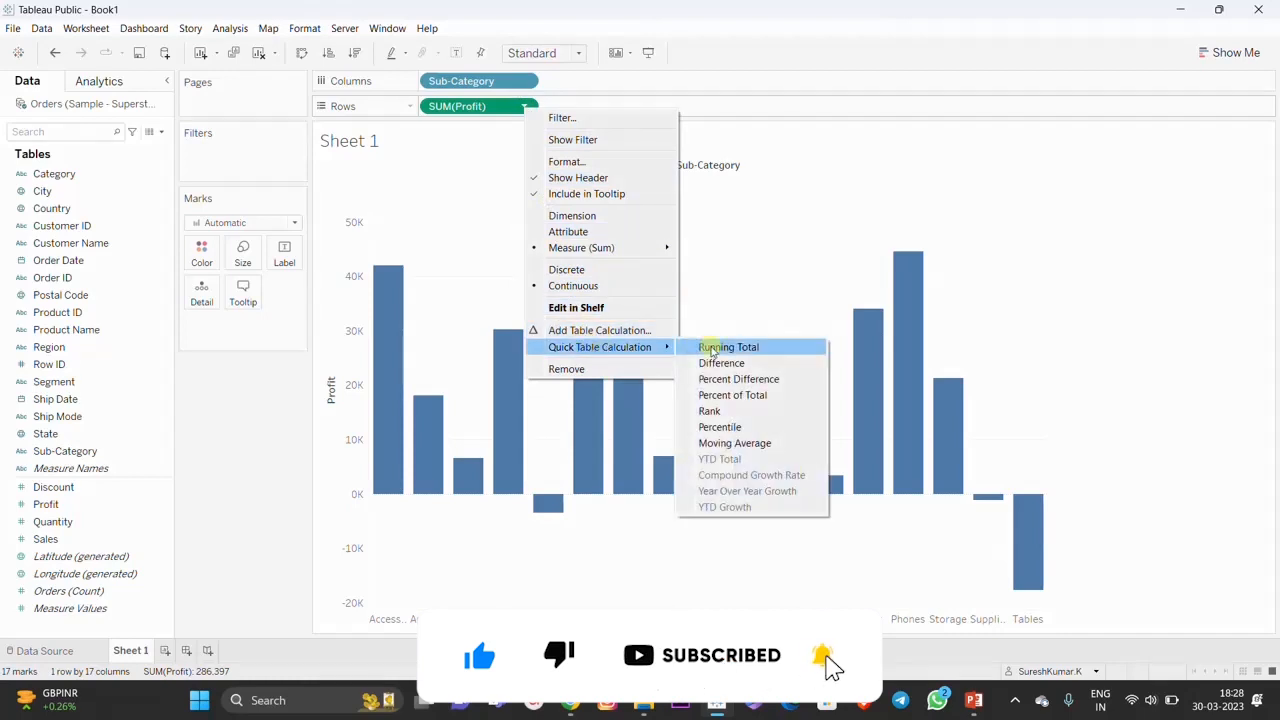
{"action": "left_click", "coordinate": [711, 348]}
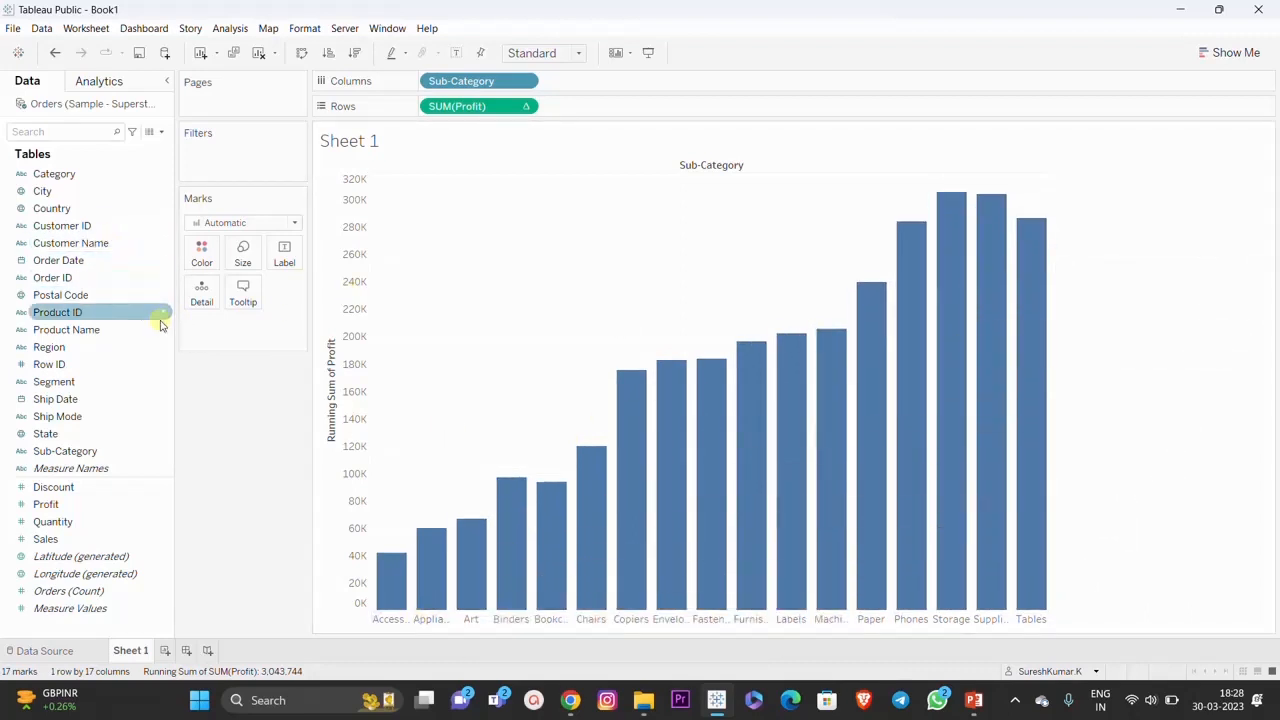
Change the mark type to Gantt Bar and size the marks by Profit.
{"action": "left_click", "coordinate": [295, 222]}
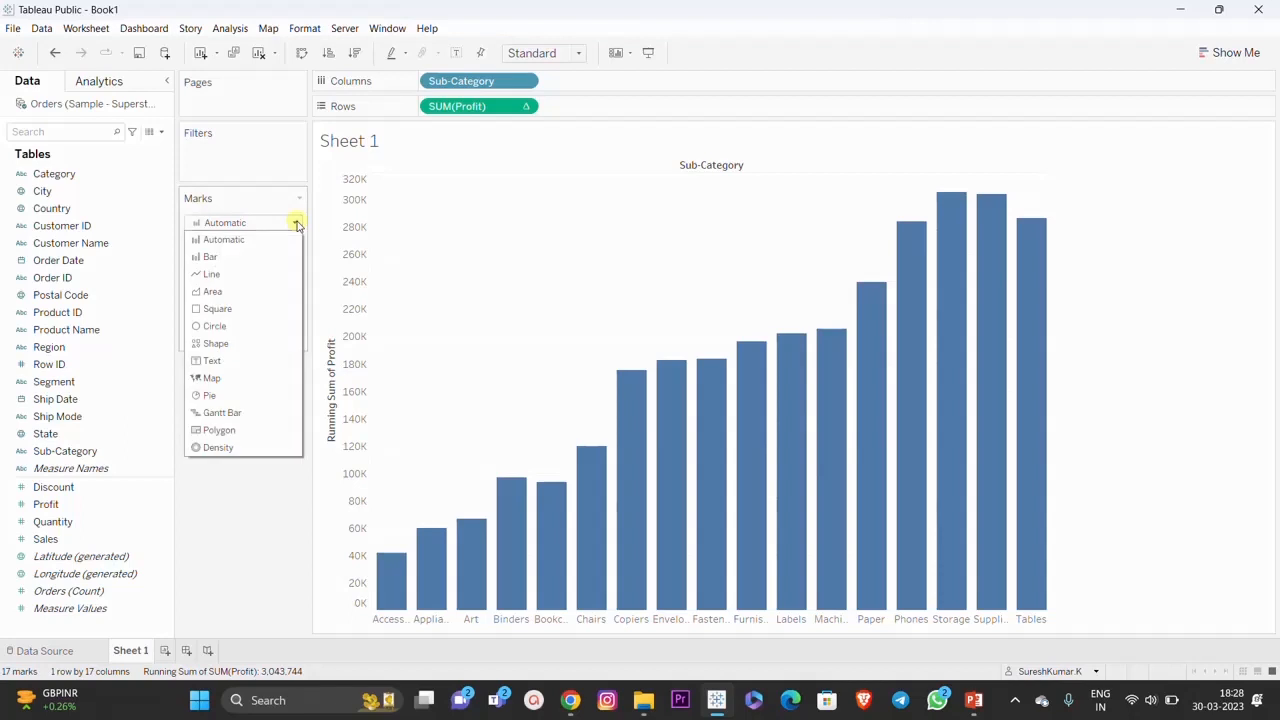
{"action": "left_click", "coordinate": [241, 413]}
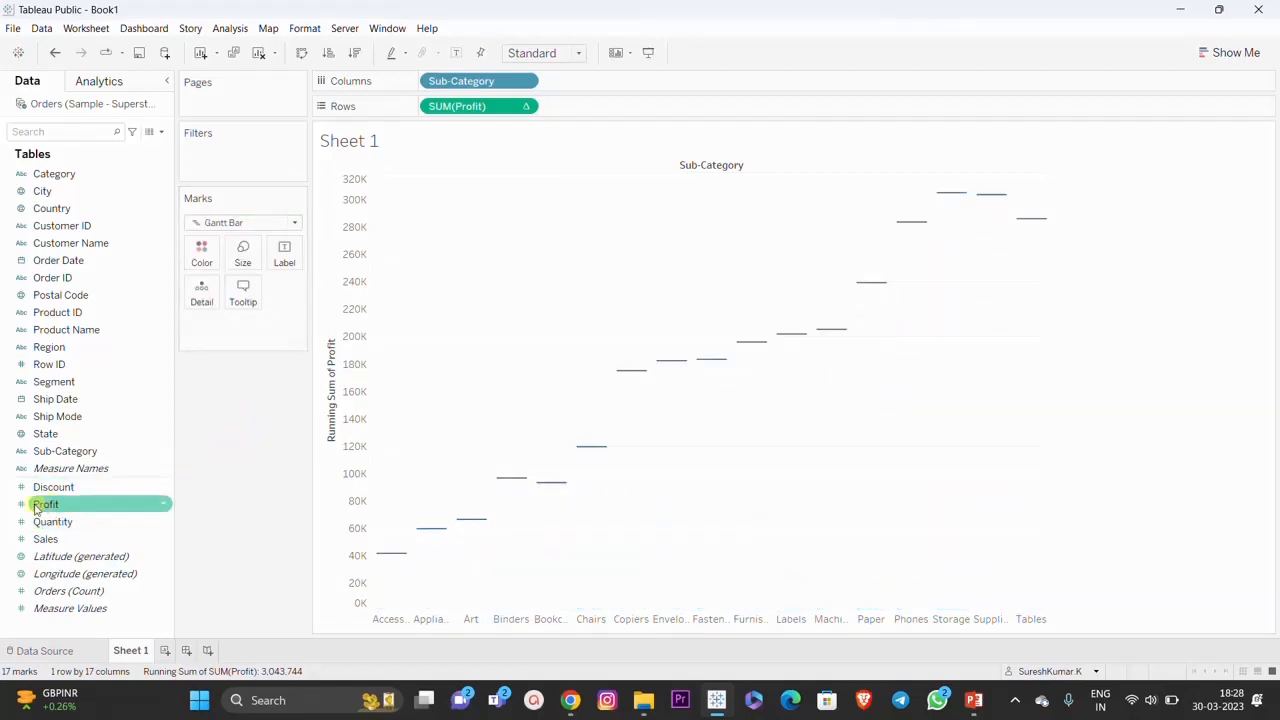
{"action": "left_click_drag", "start_coordinate": [38, 512], "coordinate": [241, 266]}
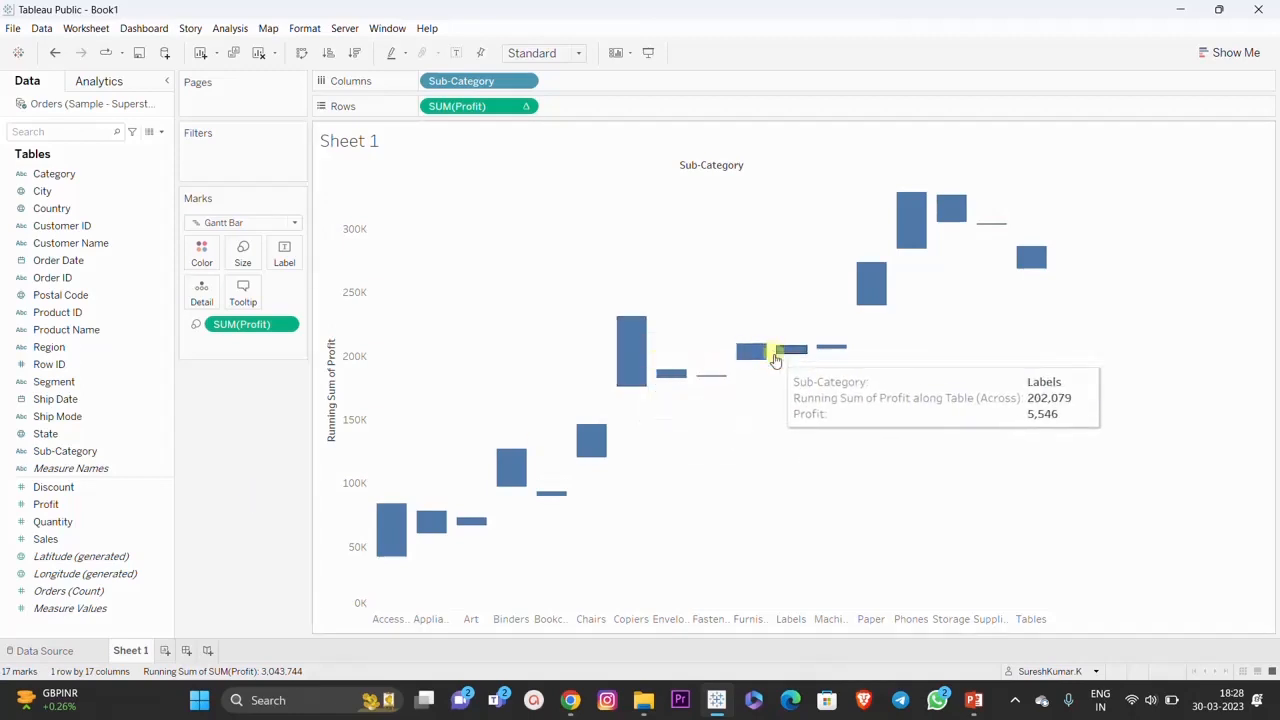
Negate the Profit measure that sizes the marks so its formula reads -SUM([Profit]).
{"action": "mouse_move", "coordinate": [833, 349]}
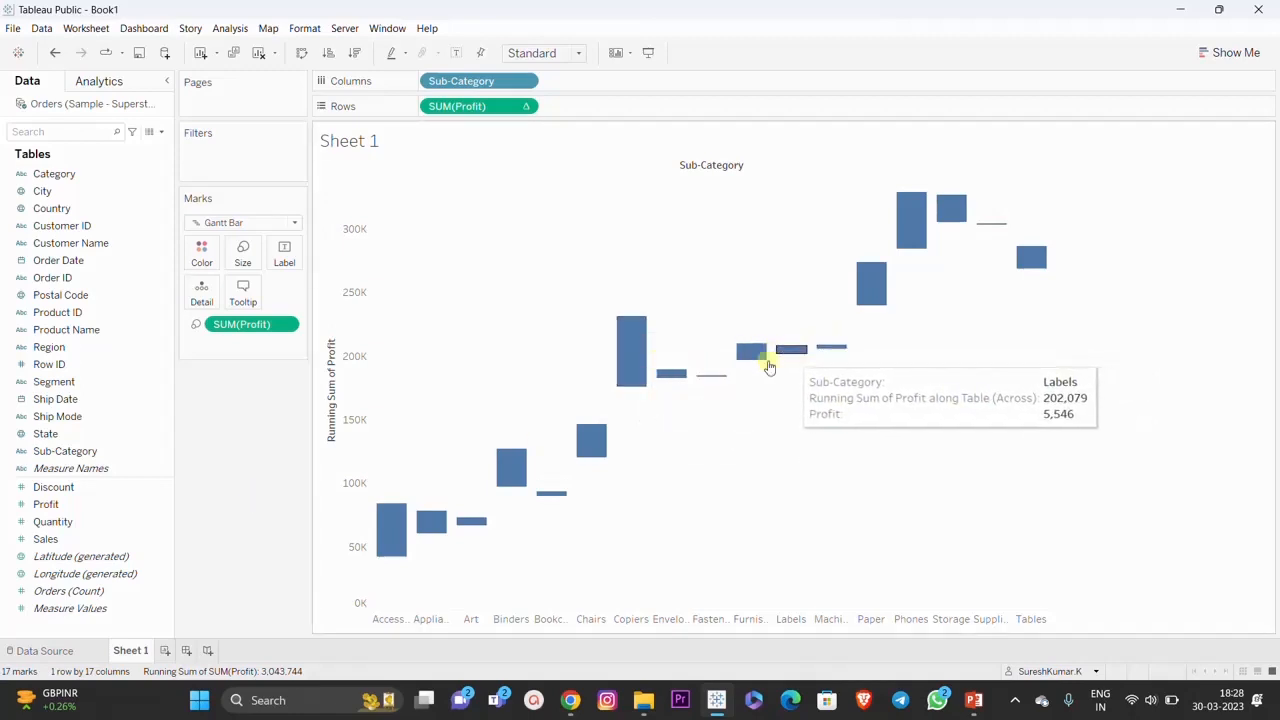
{"action": "mouse_move", "coordinate": [549, 502]}
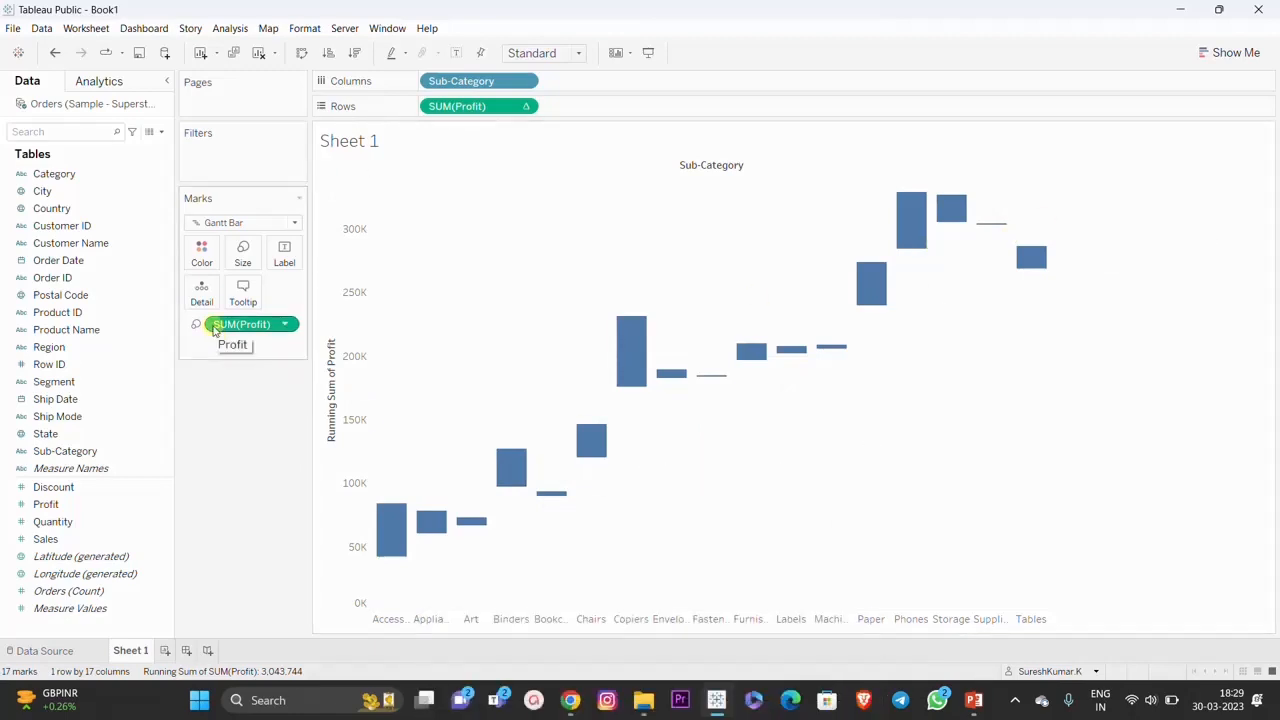
{"action": "double_click", "coordinate": [214, 326]}
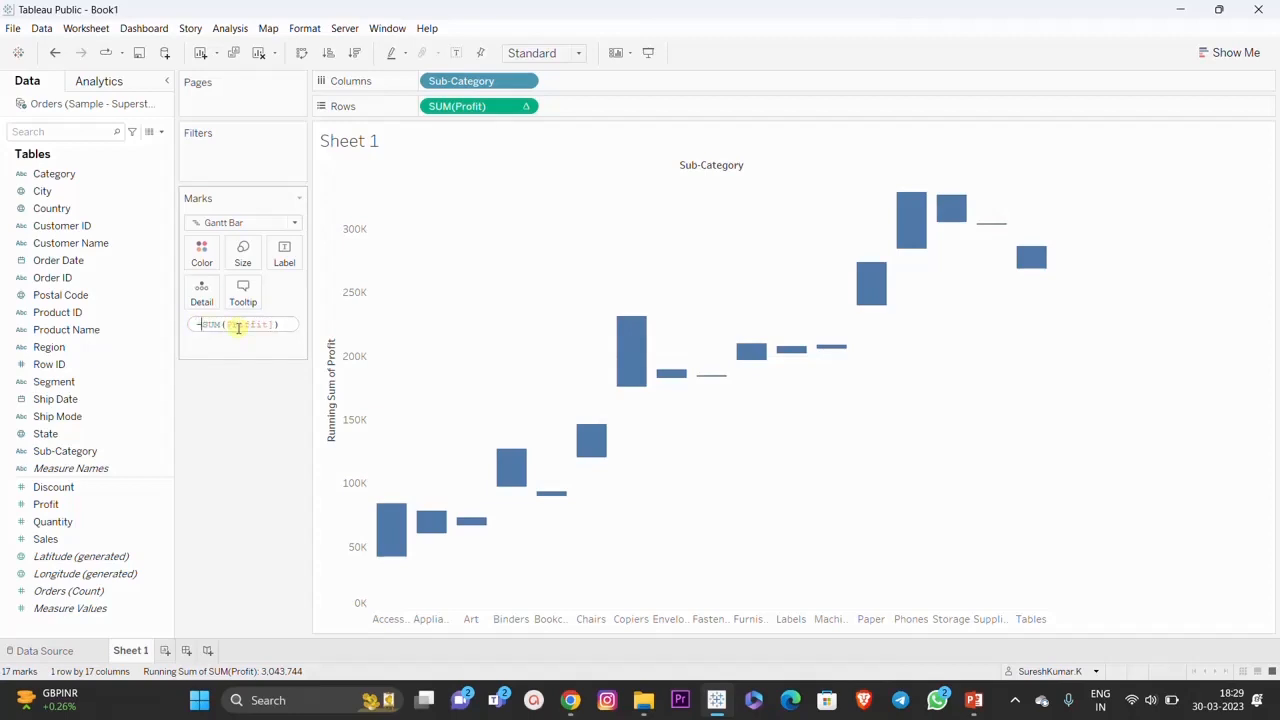
{"action": "key", "text": "Return"}
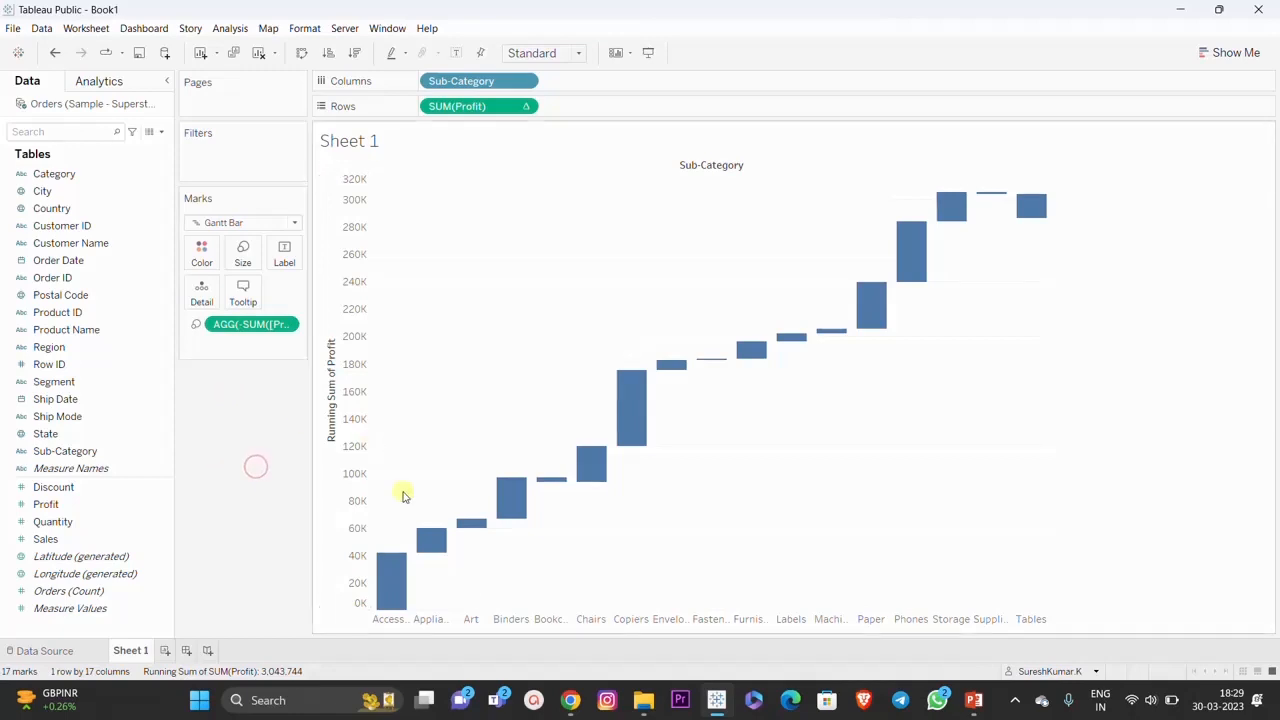
Color the Gantt bars by Profit.
{"action": "mouse_move", "coordinate": [477, 527]}
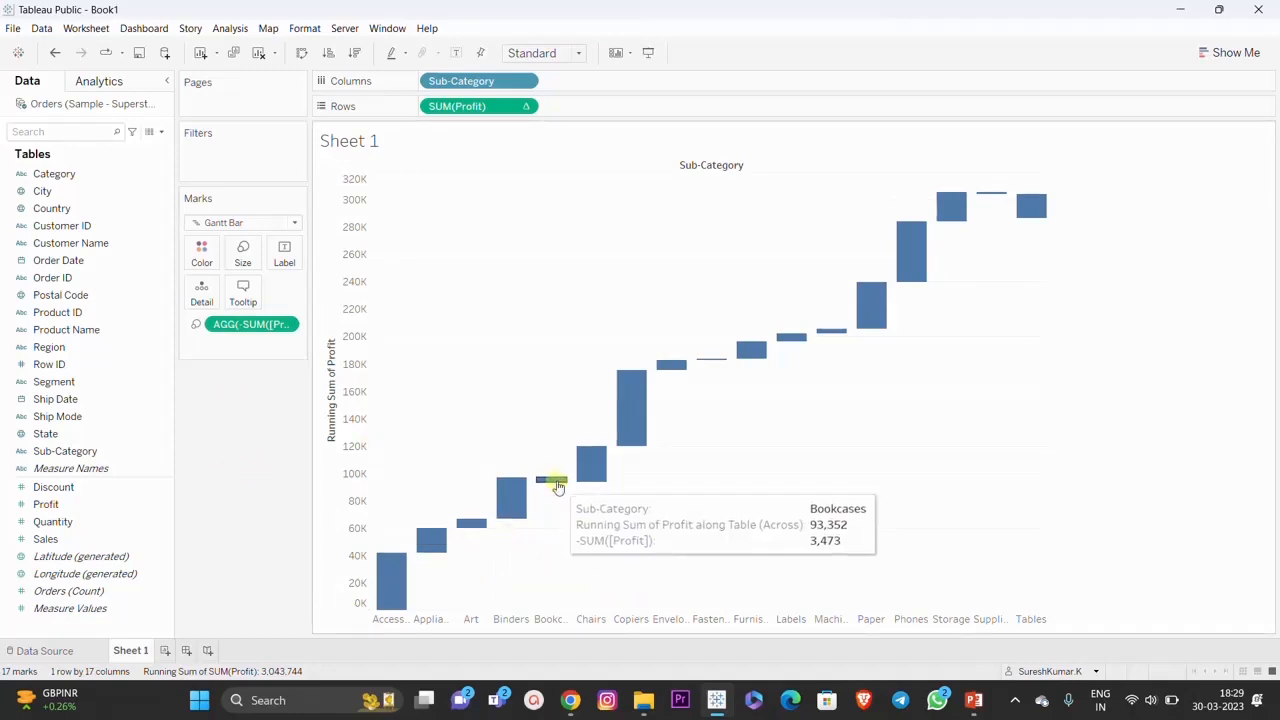
{"action": "mouse_move", "coordinate": [711, 363]}
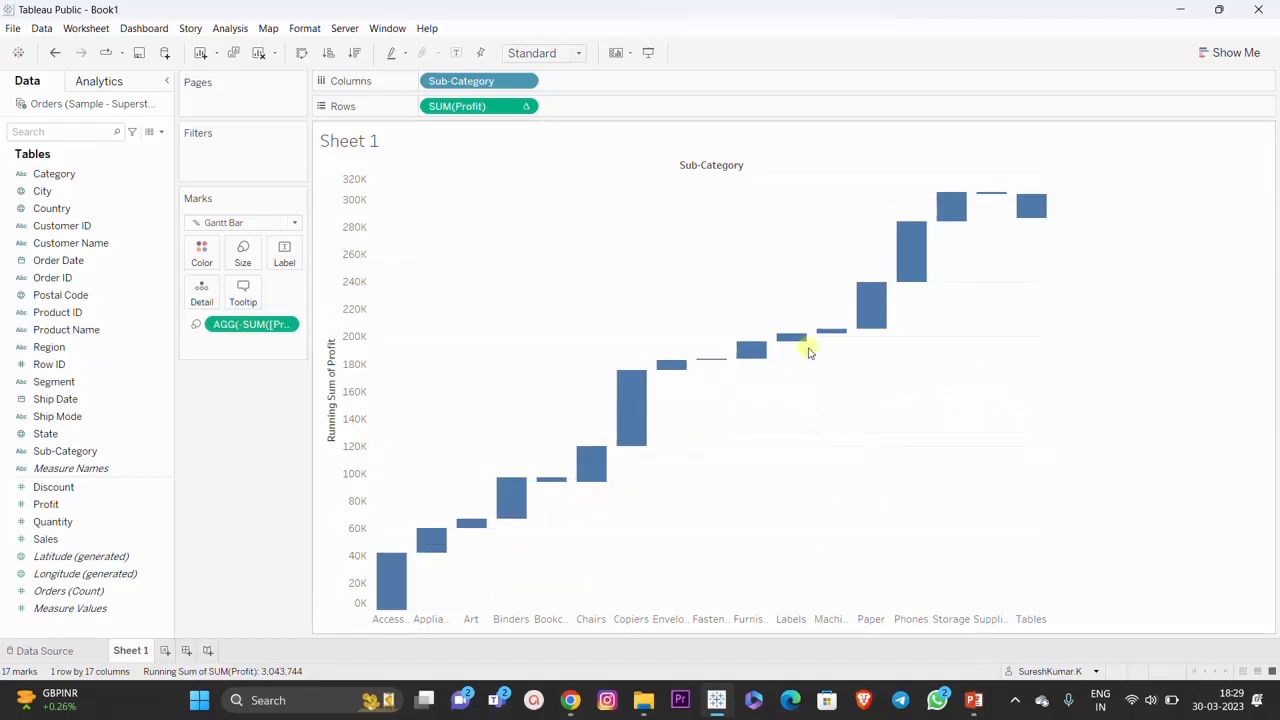
{"action": "mouse_move", "coordinate": [1007, 193]}
{"action": "mouse_move", "coordinate": [643, 385]}
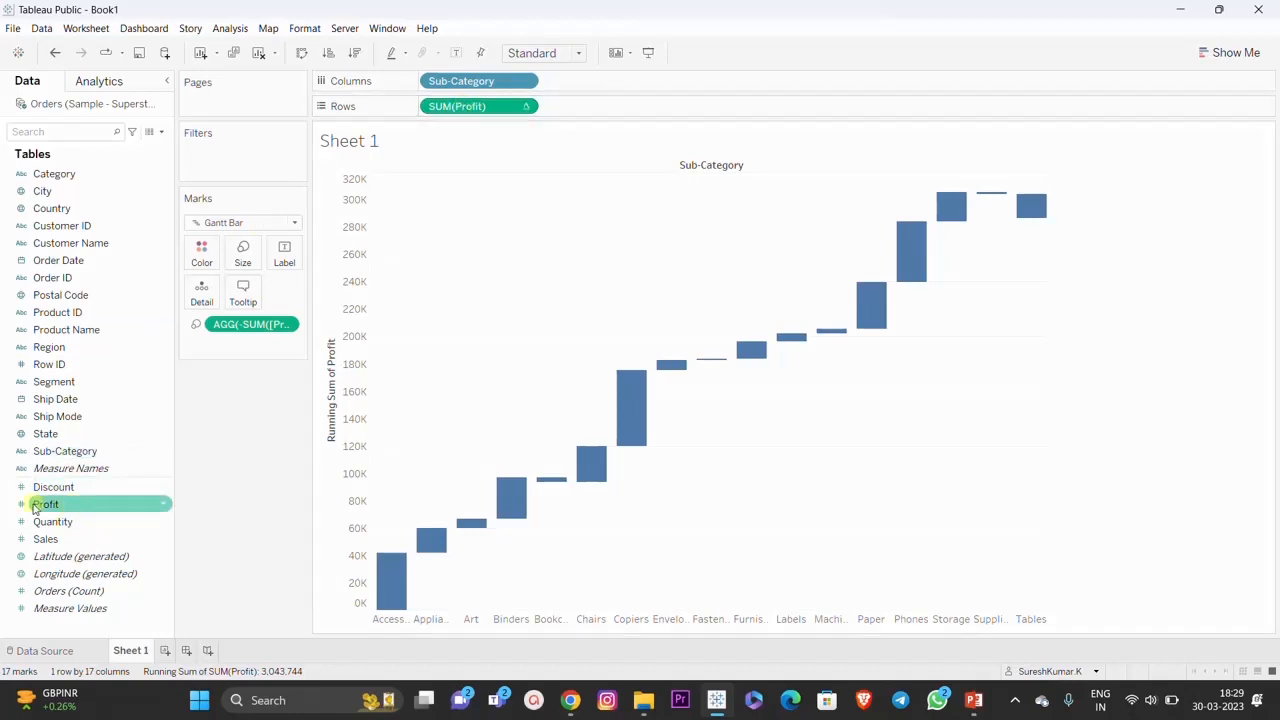
{"action": "left_click_drag", "start_coordinate": [38, 511], "coordinate": [201, 258]}
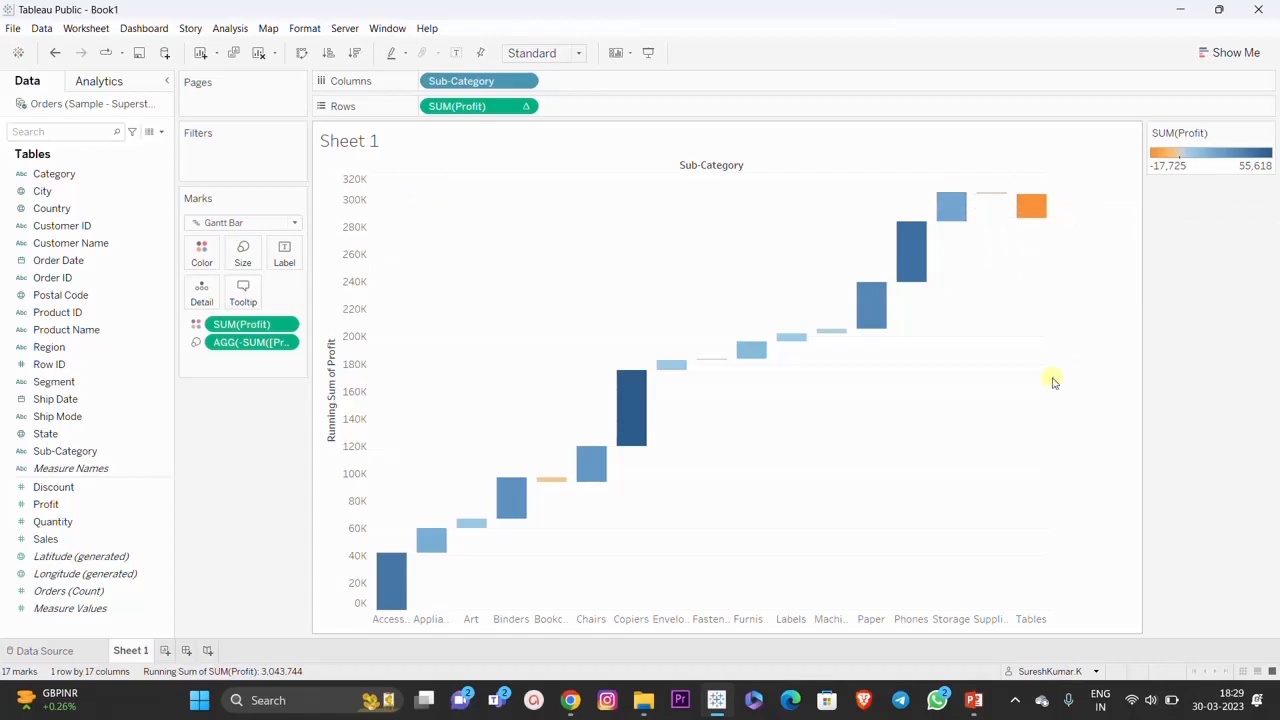
Add row grand totals to the waterfall chart.
{"action": "left_click", "coordinate": [229, 30]}
{"action": "mouse_move", "coordinate": [271, 173]}
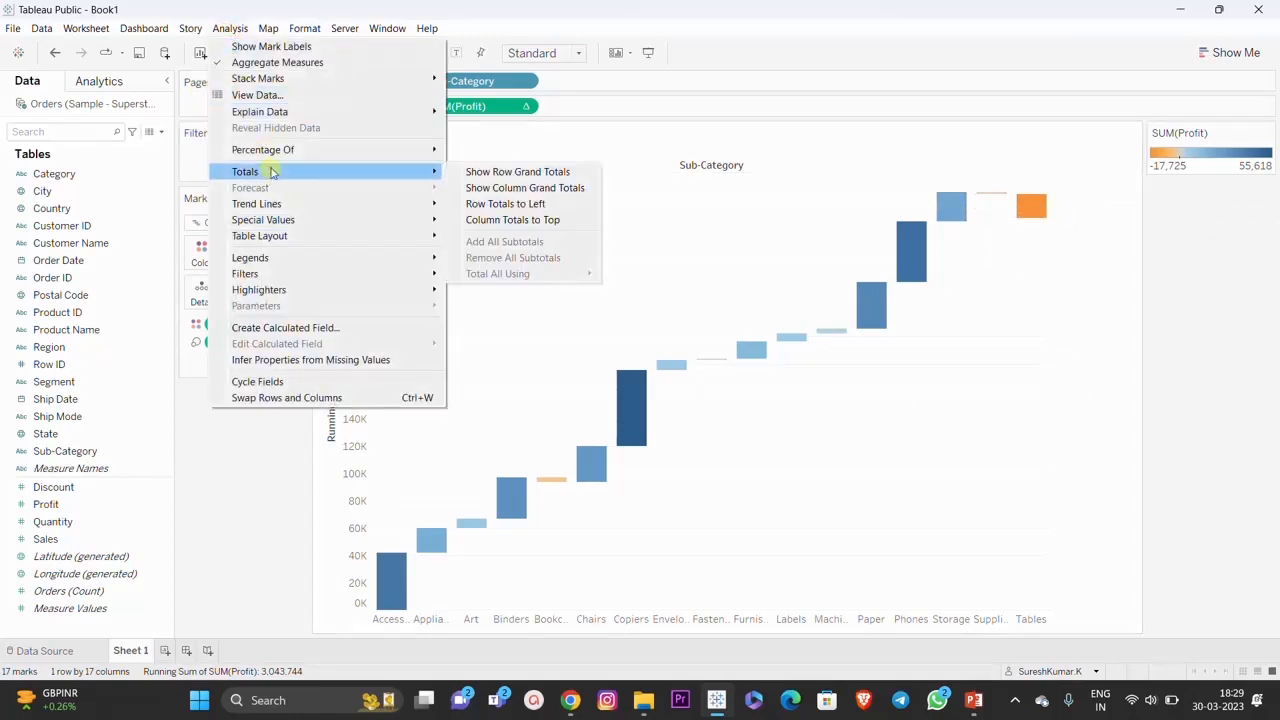
{"action": "left_click", "coordinate": [507, 174]}
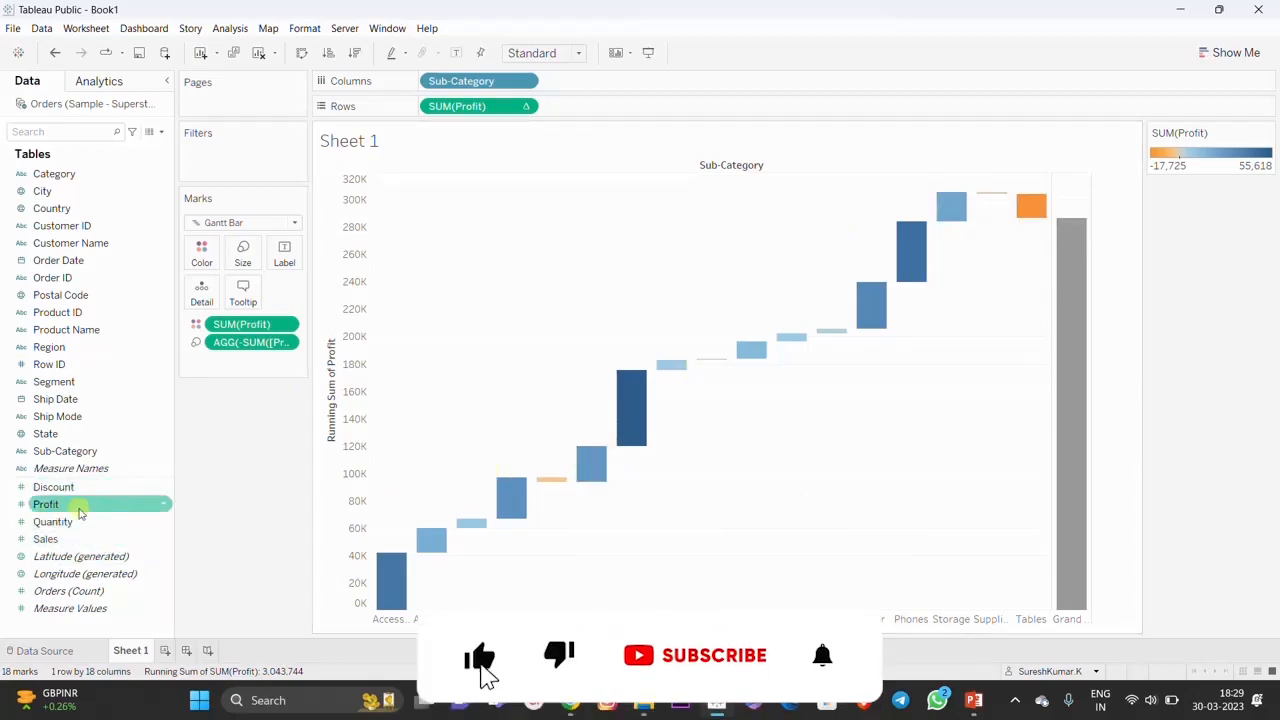
Label every bar with its Profit value, keeping the default label settings.
{"action": "left_click_drag", "start_coordinate": [40, 510], "coordinate": [290, 275]}
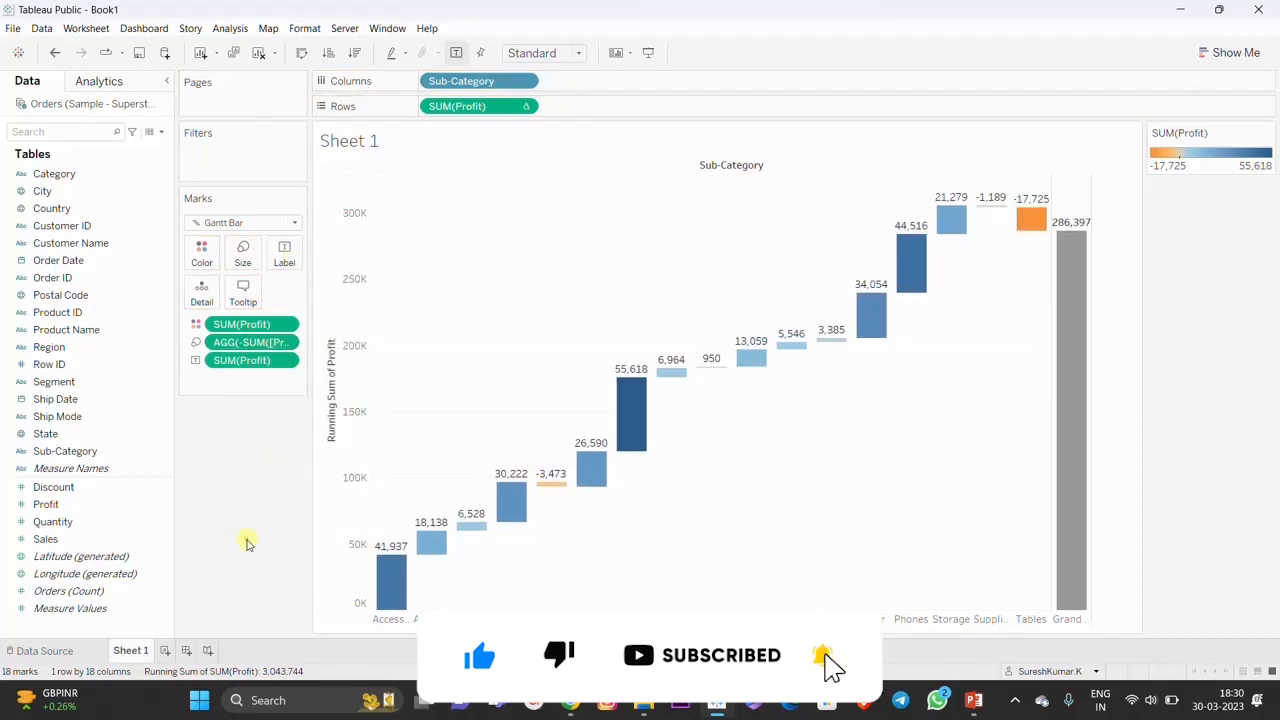
{"action": "mouse_move", "coordinate": [548, 485]}
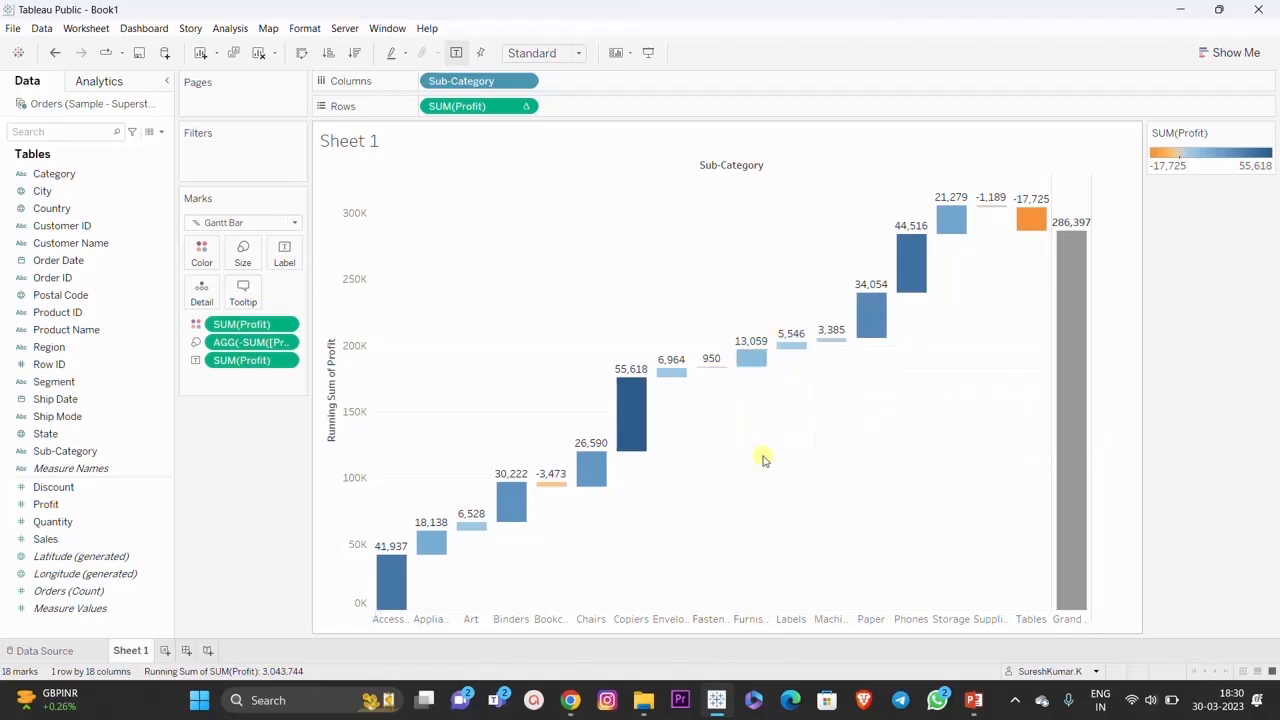
{"action": "left_click", "coordinate": [288, 259]}
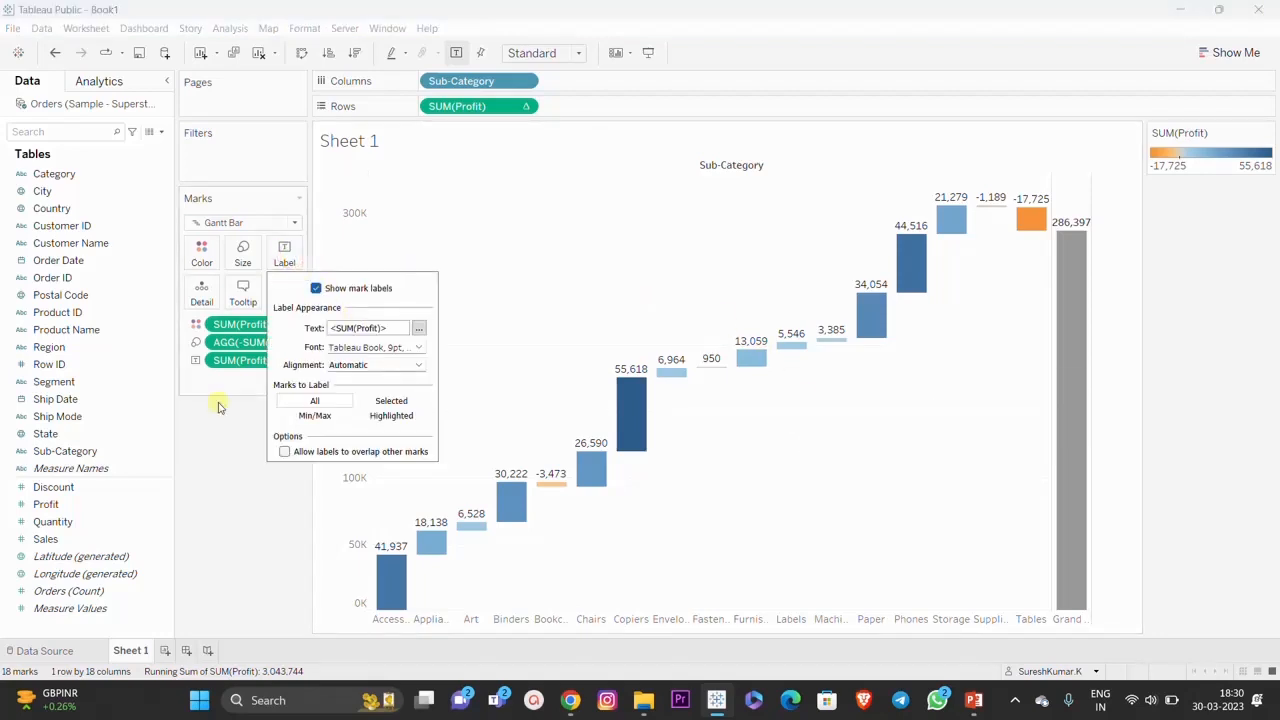
{"action": "left_click", "coordinate": [235, 425]}
Open the marks' tooltip in an enlarged editor and preview it.
{"action": "left_click", "coordinate": [243, 290]}
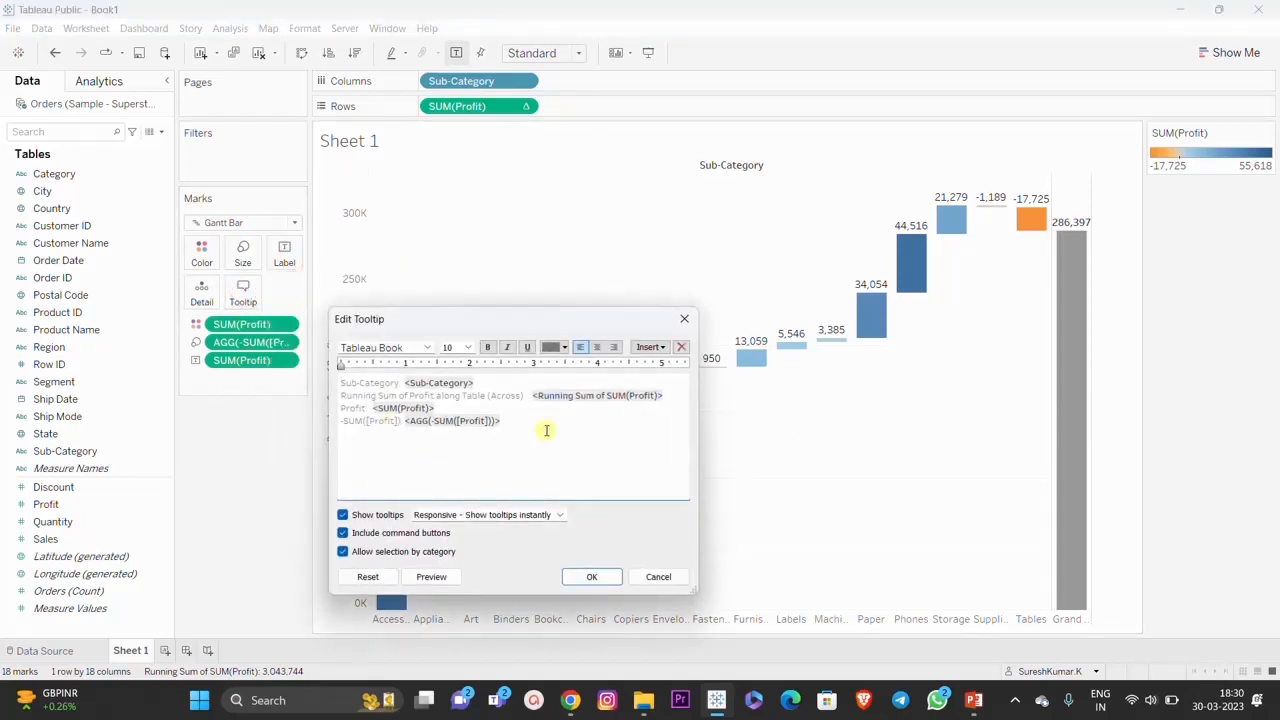
{"action": "left_click_drag", "start_coordinate": [555, 318], "coordinate": [640, 152]}
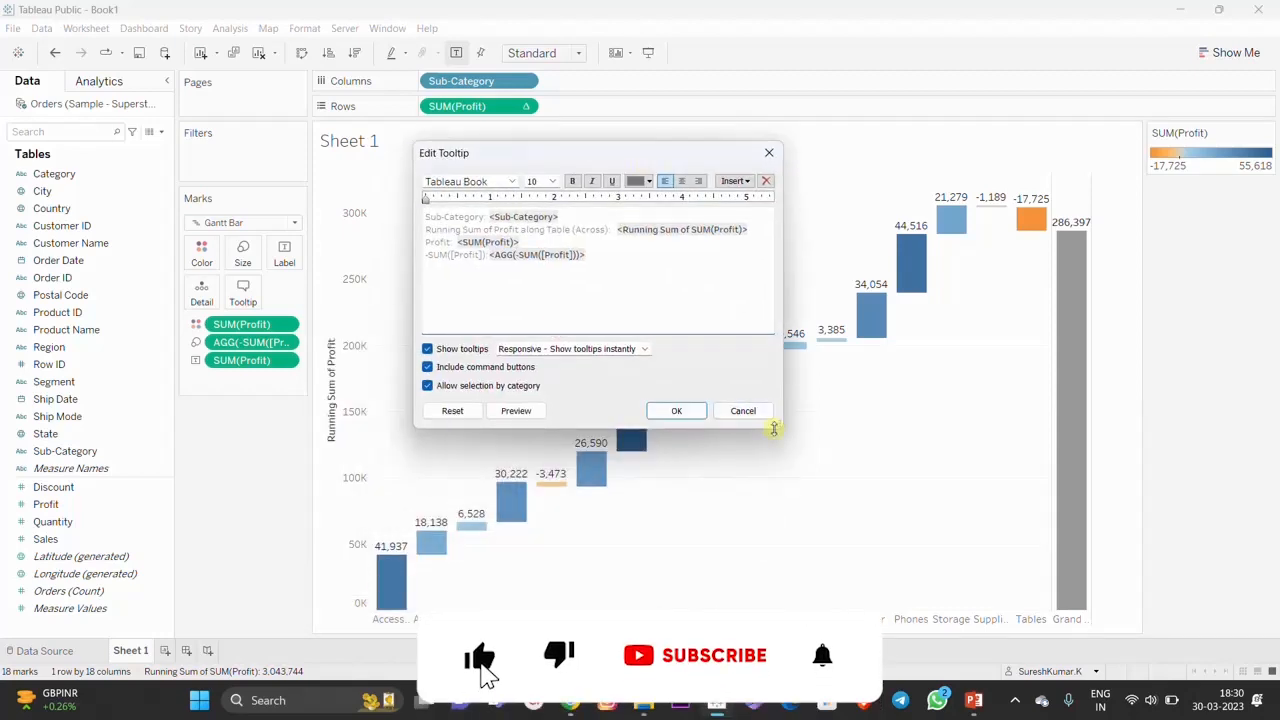
{"action": "left_click_drag", "start_coordinate": [773, 428], "coordinate": [926, 546]}
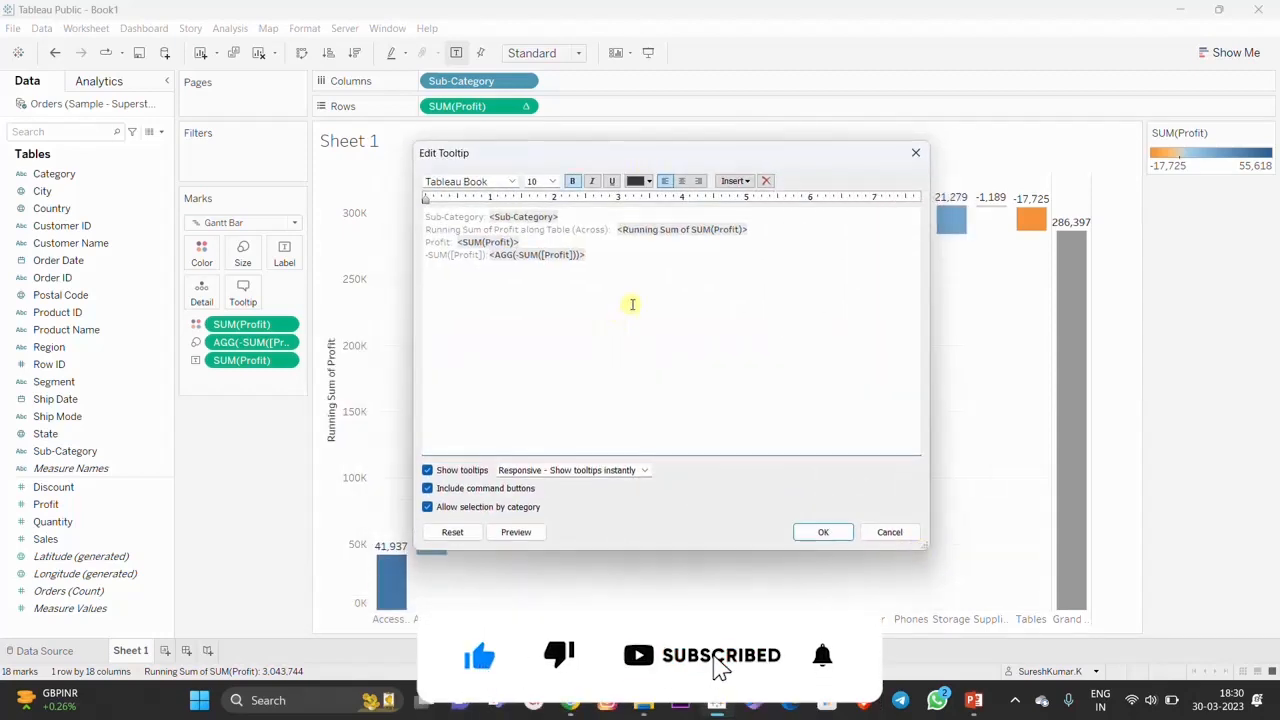
{"action": "left_click", "coordinate": [571, 216]}
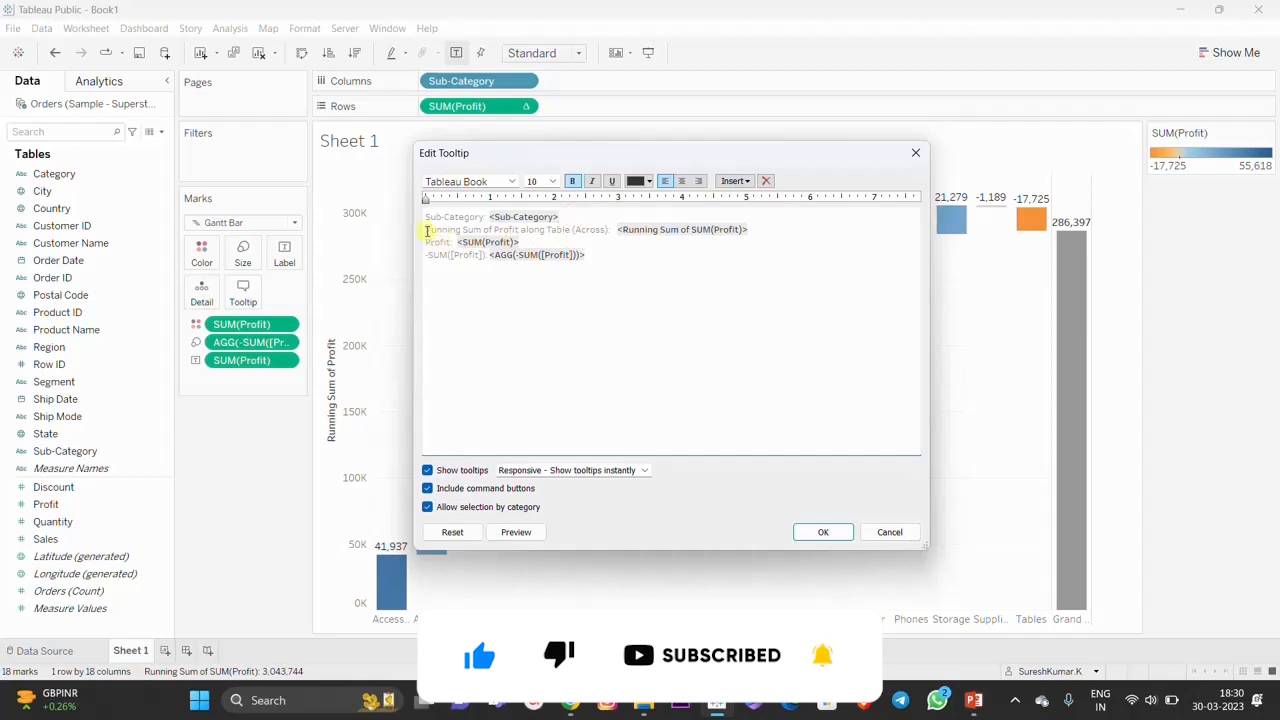
{"action": "left_click", "coordinate": [510, 534]}
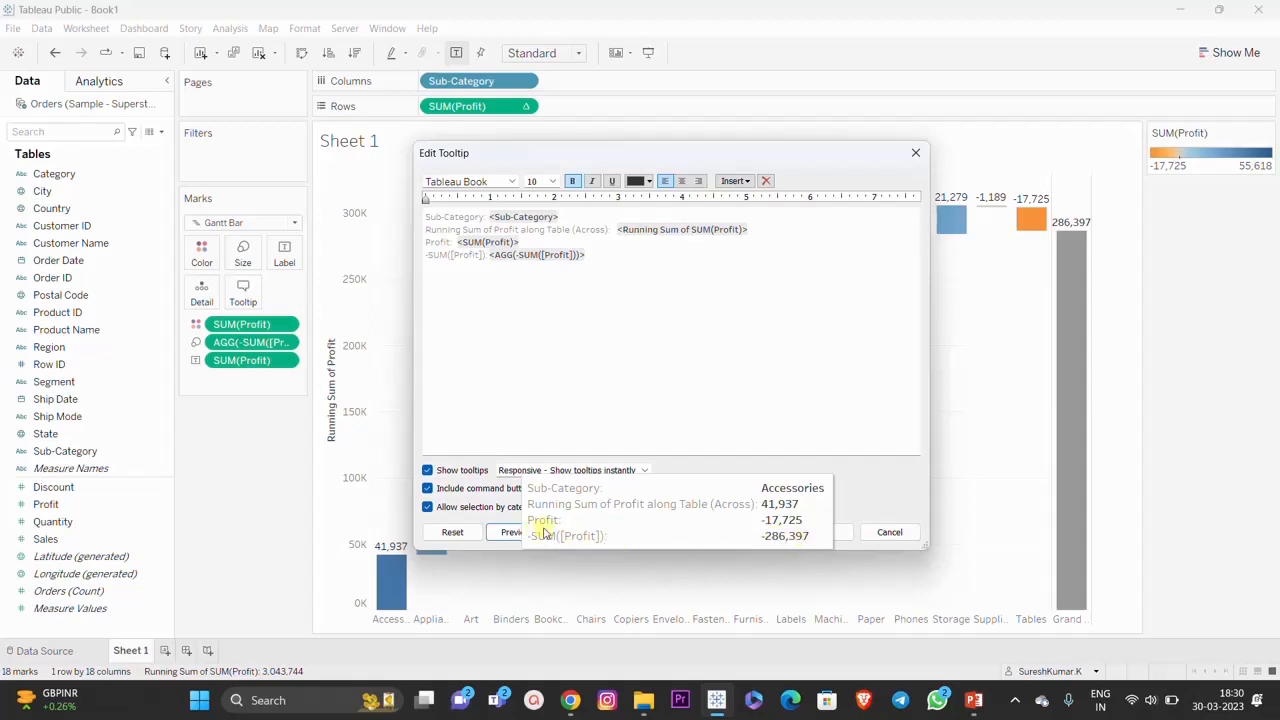
{"action": "left_click", "coordinate": [562, 369]}
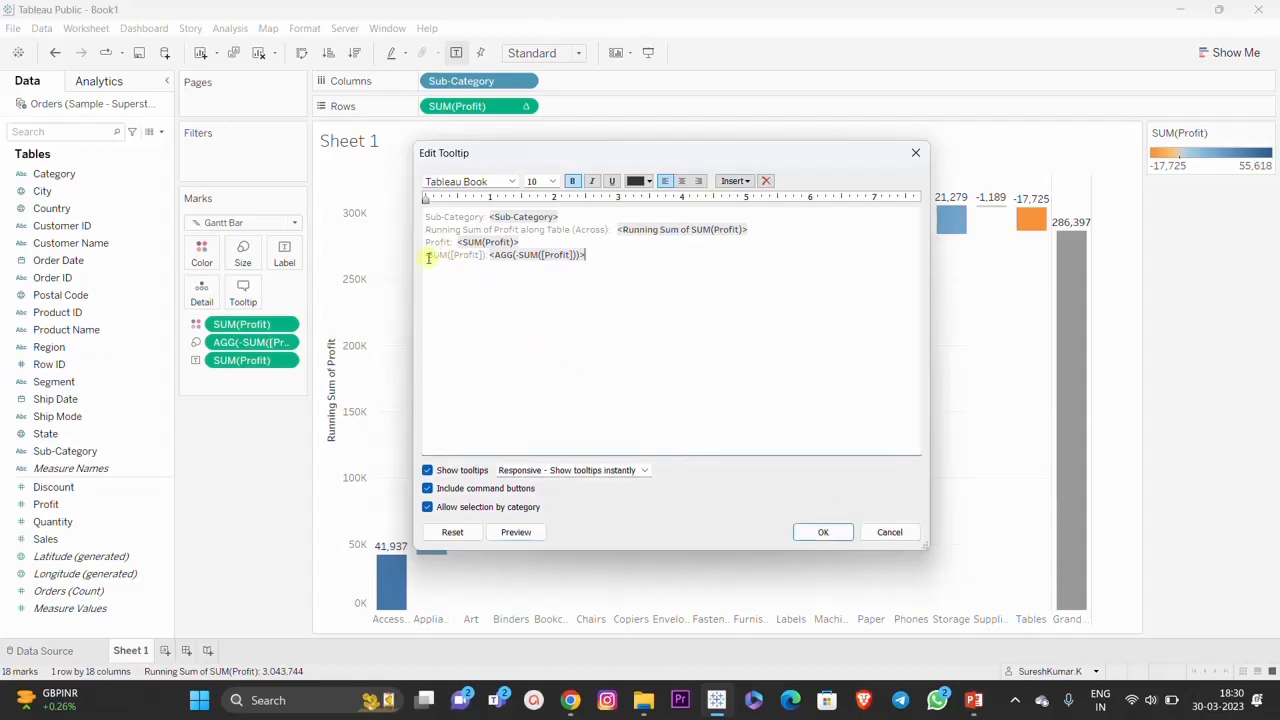
Delete the -SUM([Profit]) line and the Running Sum of Profit line from the tooltip, keeping Sub-Category and Profit.
{"action": "left_click_drag", "start_coordinate": [430, 256], "coordinate": [587, 250]}
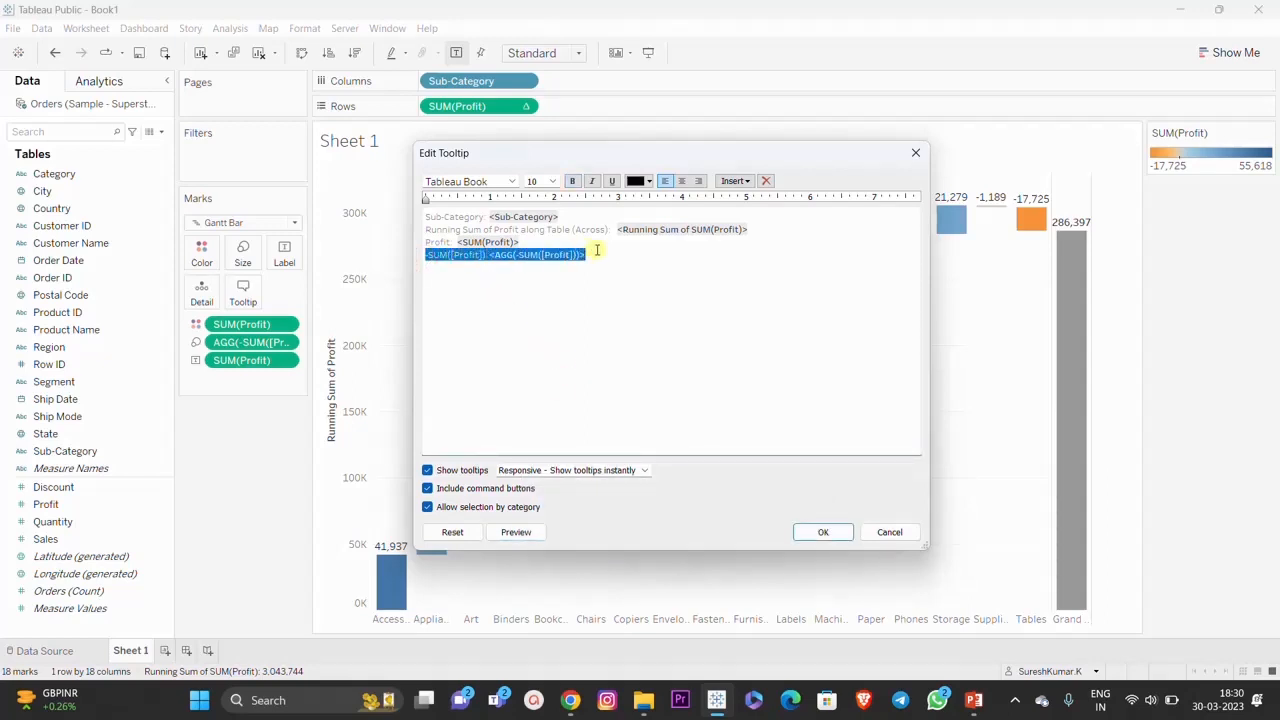
{"action": "key", "text": "BackSpace"}
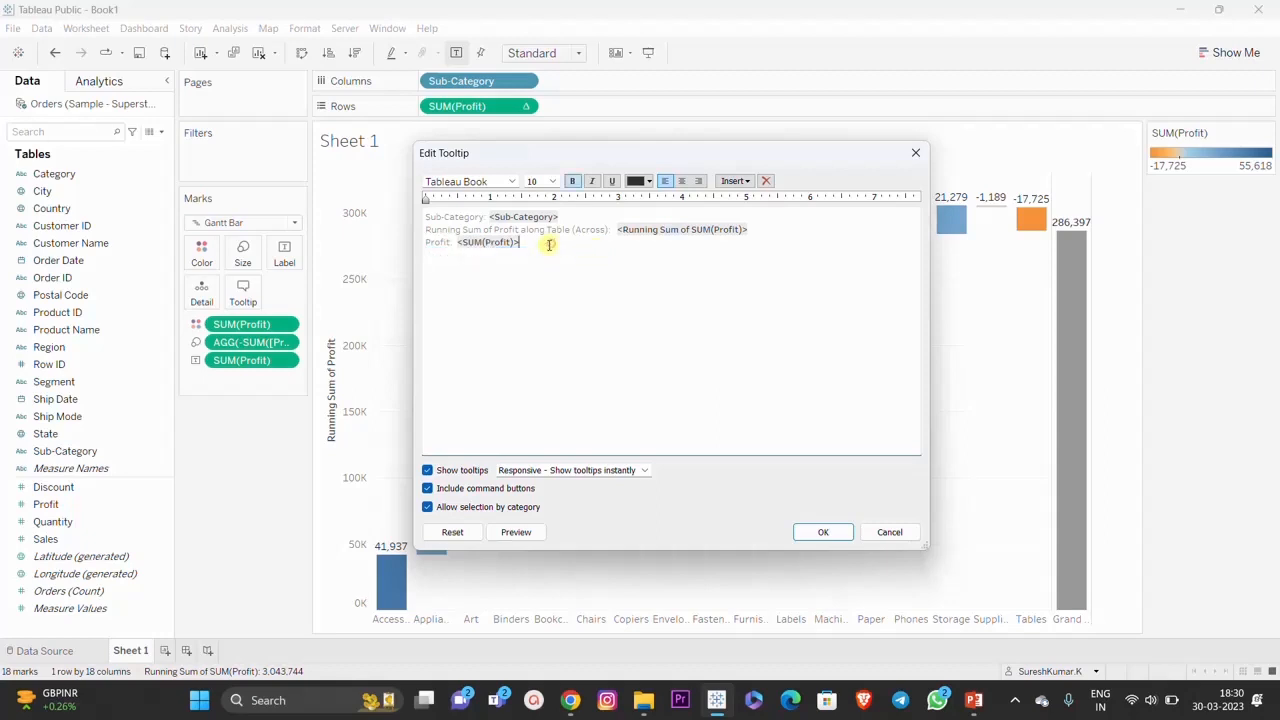
{"action": "left_click_drag", "start_coordinate": [427, 231], "coordinate": [767, 231]}
{"action": "key", "text": "BackSpace"}
{"action": "key", "text": "BackSpace"}
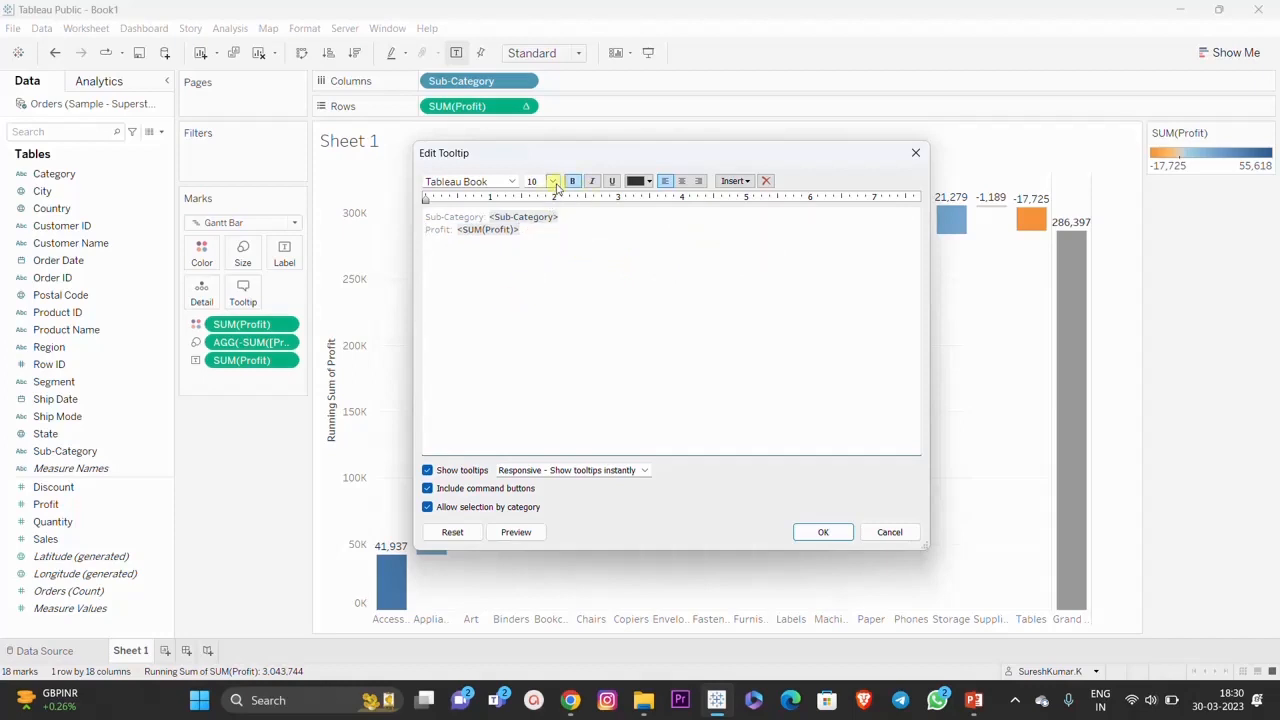
Format all the tooltip text as bold at size 12 and apply the tooltip changes.
{"action": "key", "text": "ctrl+a"}
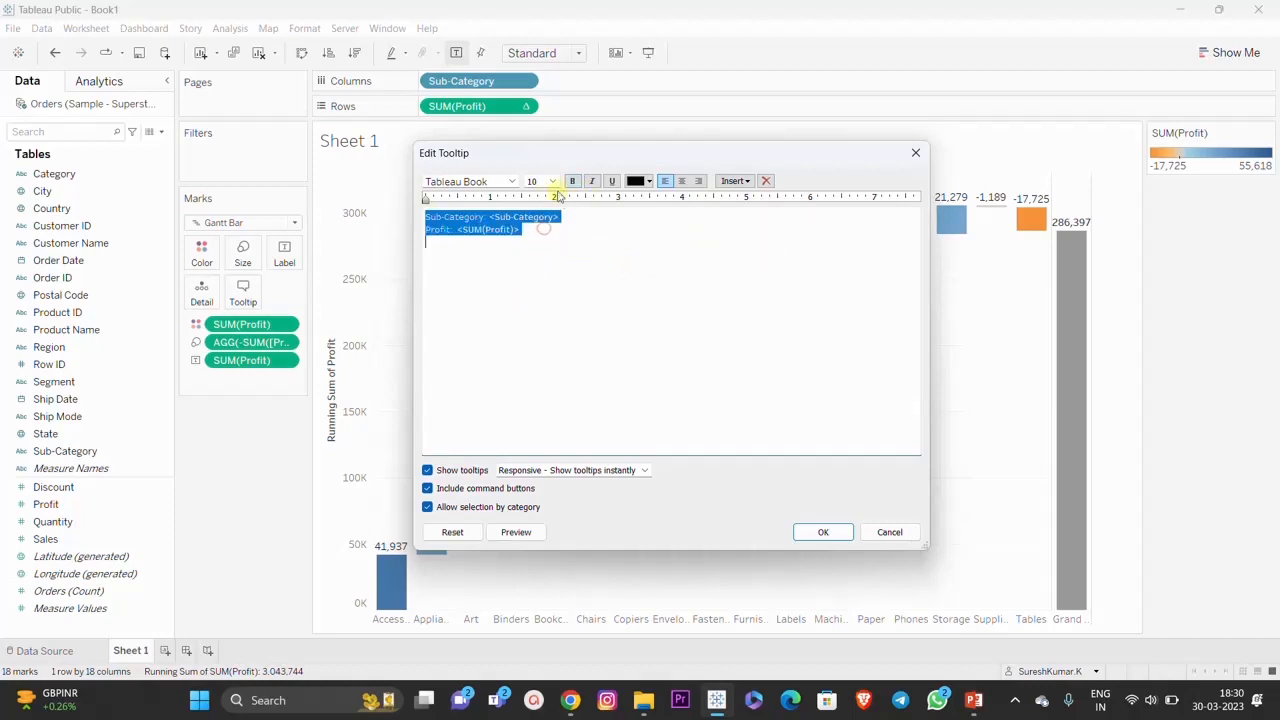
{"action": "left_click", "coordinate": [553, 181]}
{"action": "left_click", "coordinate": [543, 237]}
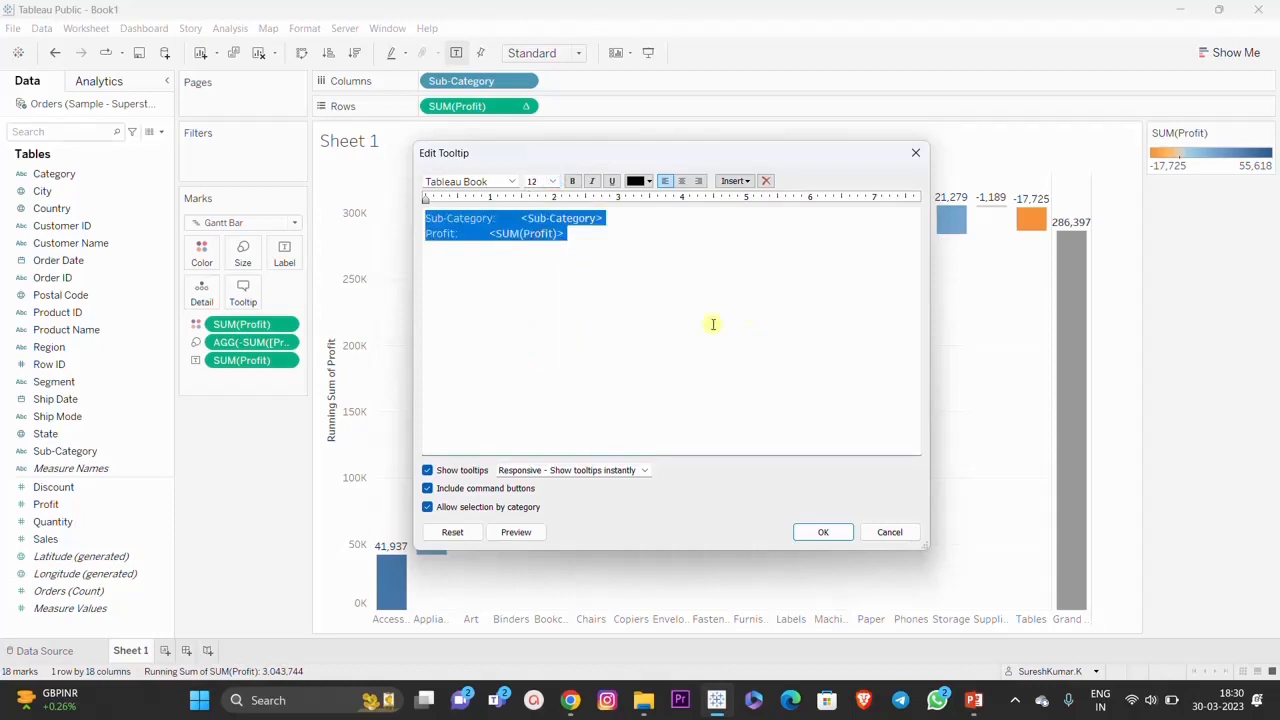
{"action": "left_click", "coordinate": [572, 181]}
{"action": "left_click", "coordinate": [822, 532]}
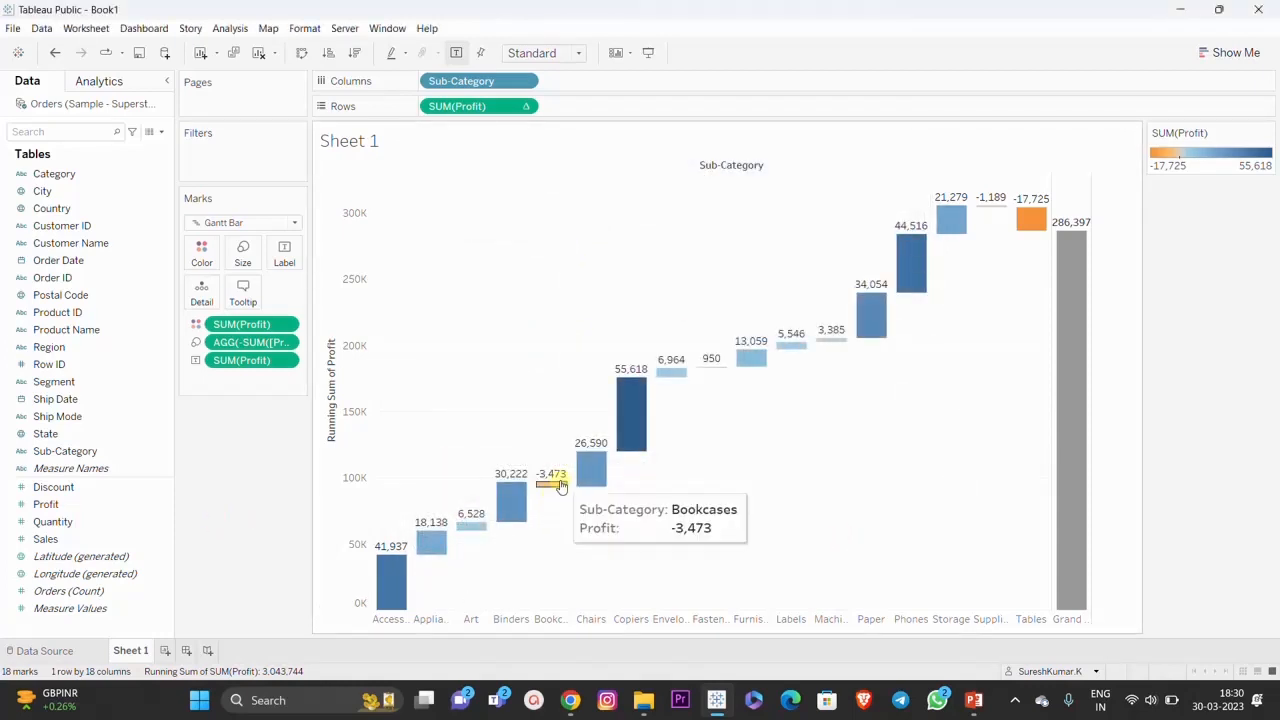